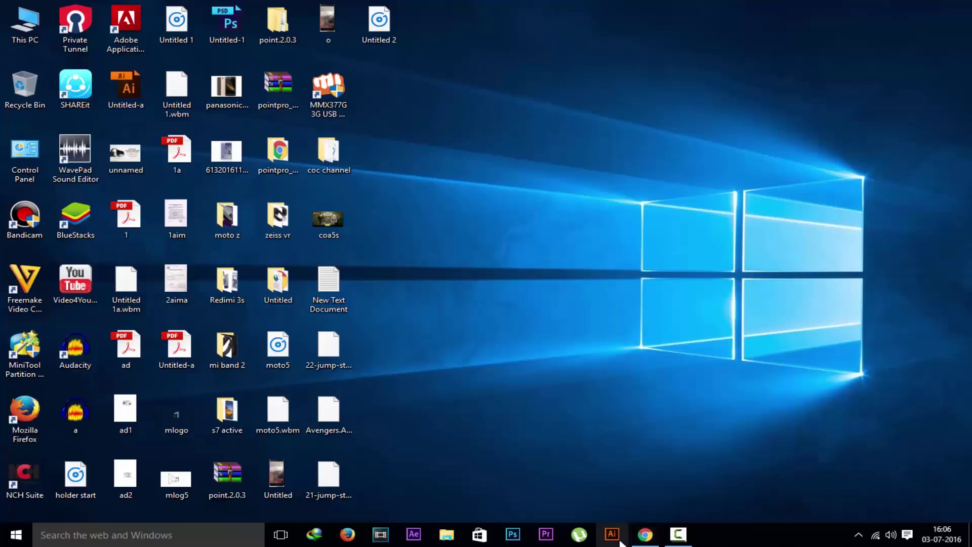
# Step: Request ProjectRecovery.zip from the Georgia, USA mirror on AndroidFileHost
pyautogui.click(643, 536)
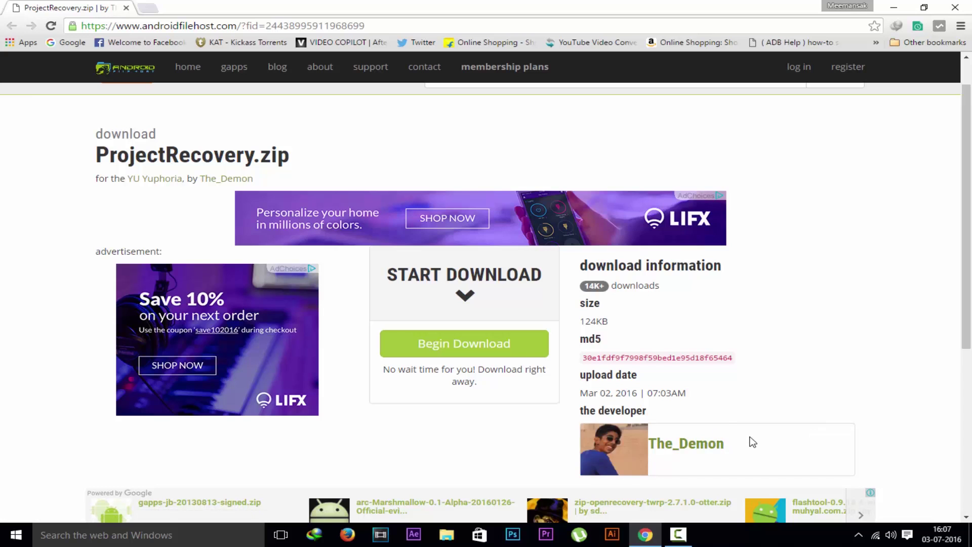
pyautogui.scroll(-2, 647, 391)
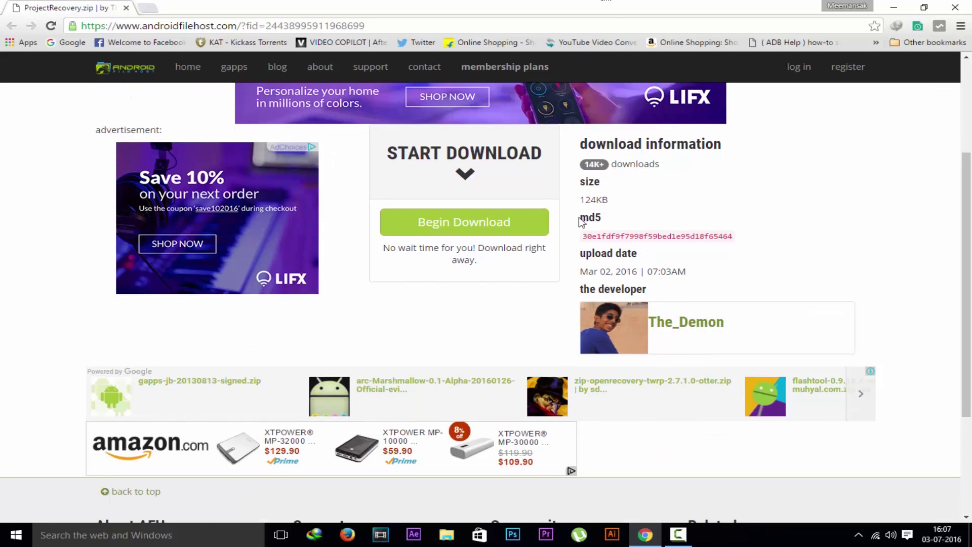
pyautogui.scroll(2, 645, 183)
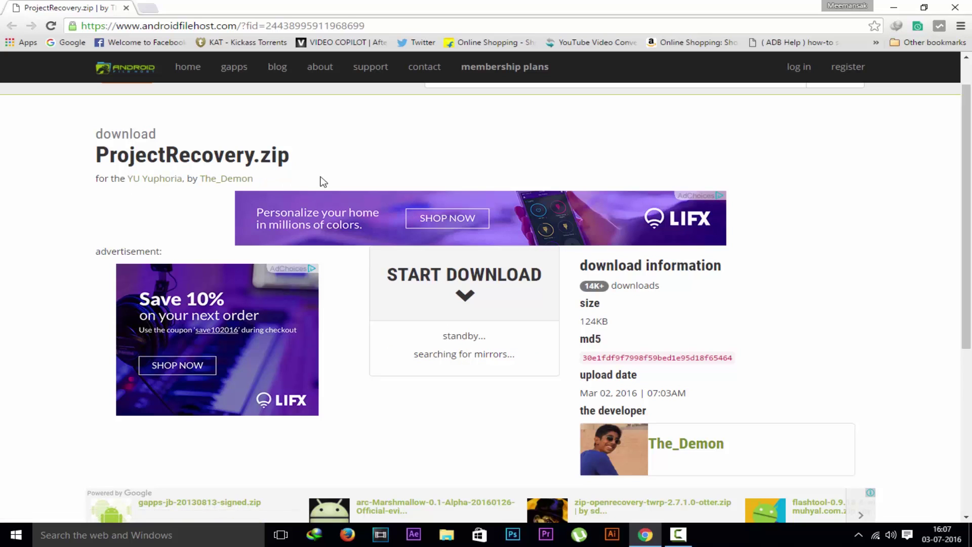
pyautogui.scroll(-1, 448, 378)
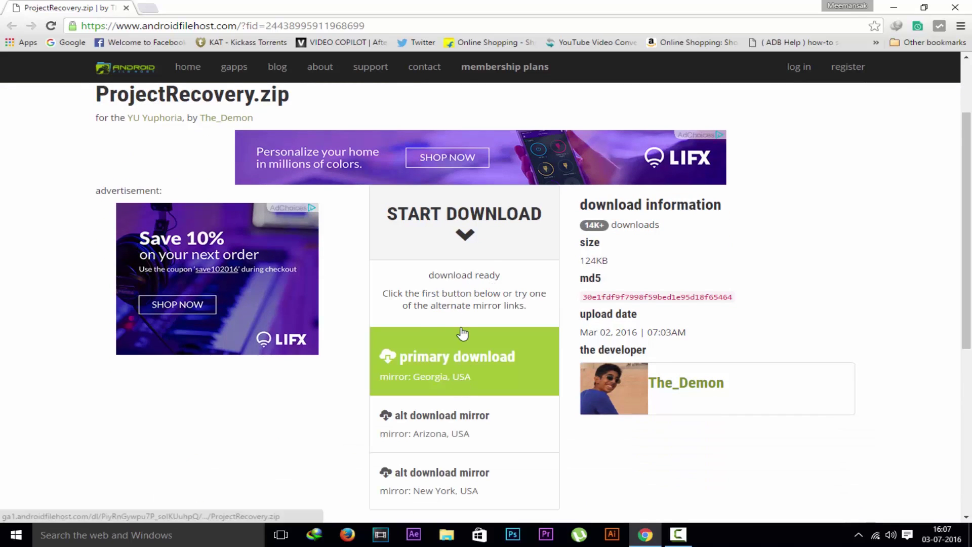
pyautogui.scroll(-2, 453, 362)
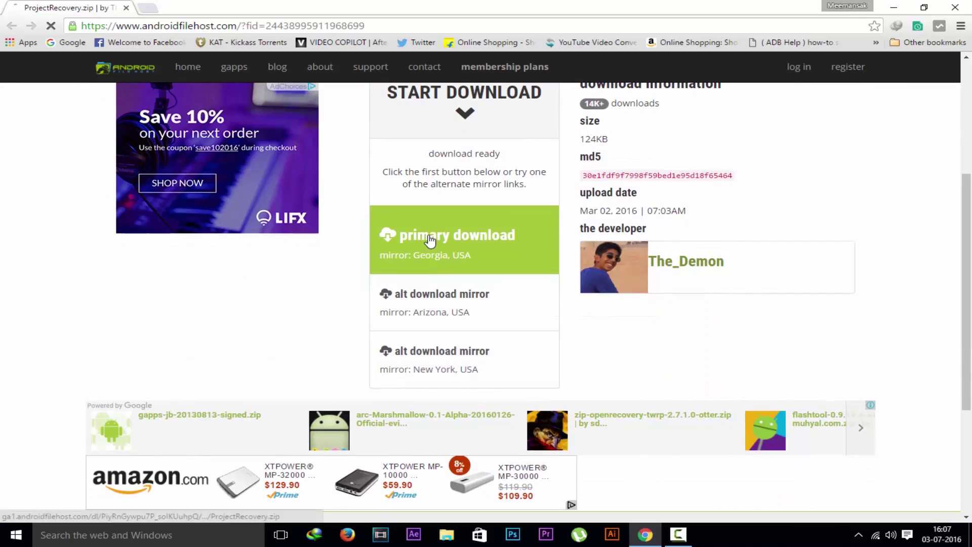
pyautogui.click(431, 241)
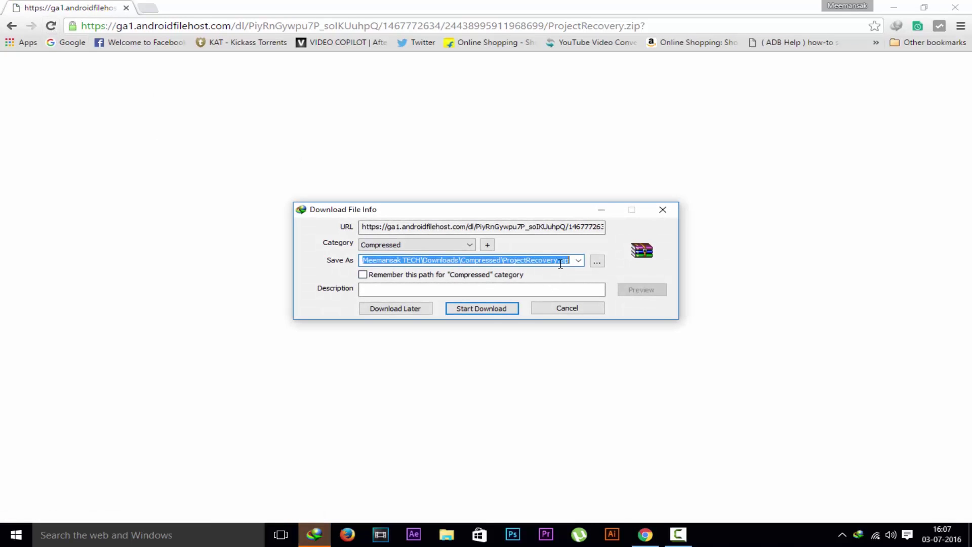
# Step: Save ProjectRecovery.zip to the Desktop folder and start the IDM download
pyautogui.click(598, 262)
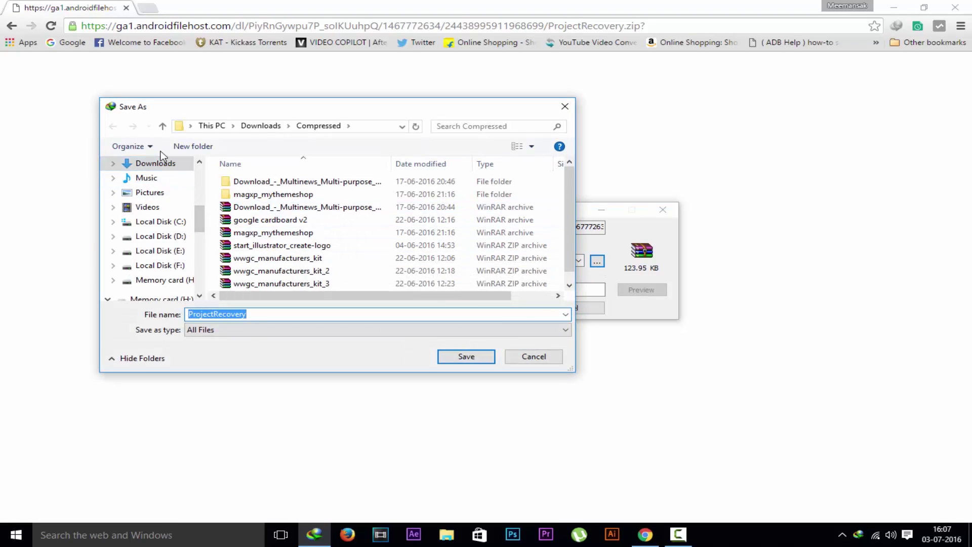
pyautogui.scroll(1, 161, 155)
pyautogui.click(153, 163)
pyautogui.click(484, 360)
pyautogui.click(496, 308)
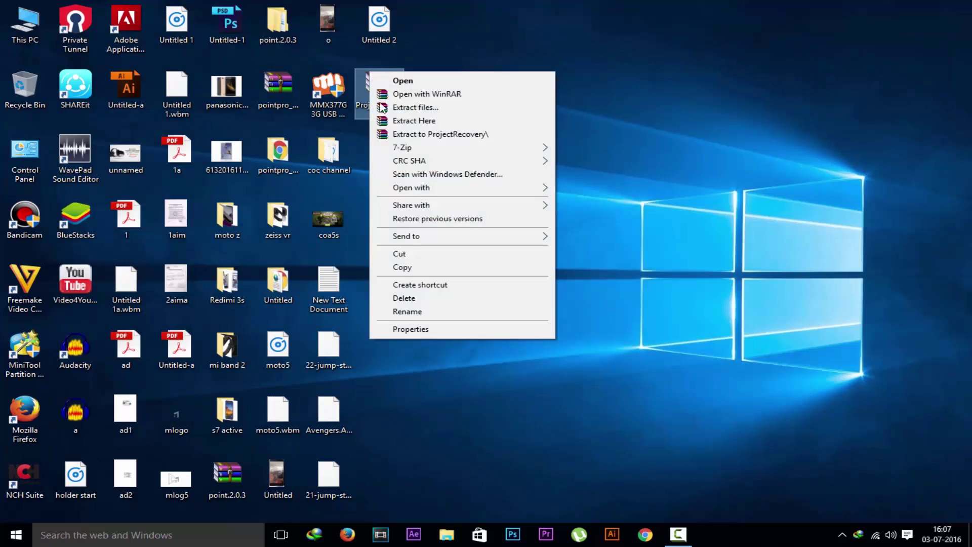
# Step: Copy ProjectRecovery.zip from the desktop and paste it onto Memory card (H:)
pyautogui.click(402, 266)
pyautogui.doubleClick(31, 28)
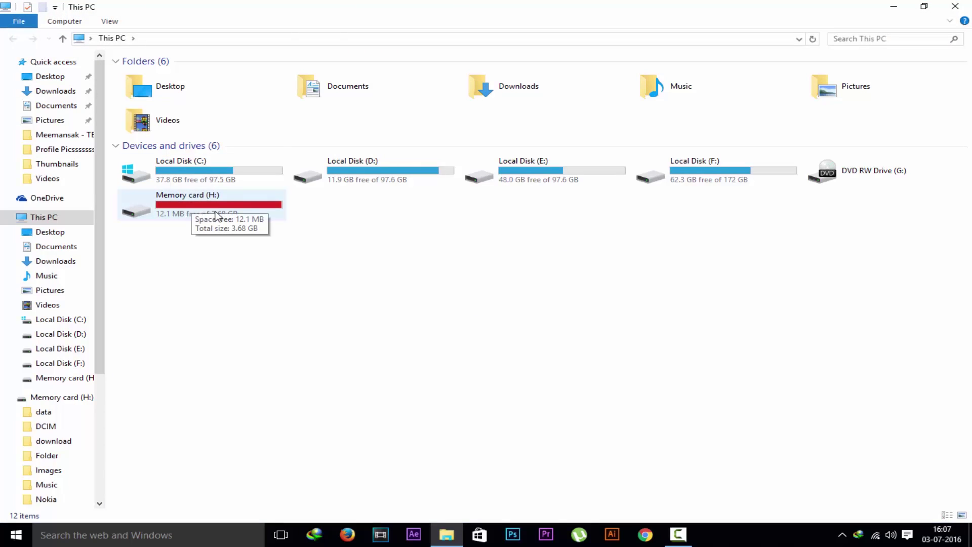
pyautogui.doubleClick(176, 213)
pyautogui.rightClick(298, 237)
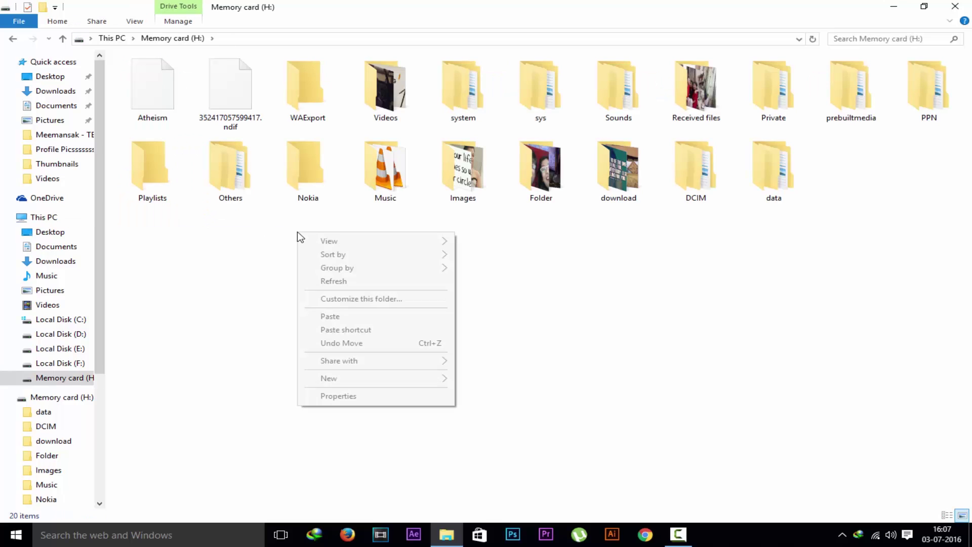
pyautogui.click(329, 317)
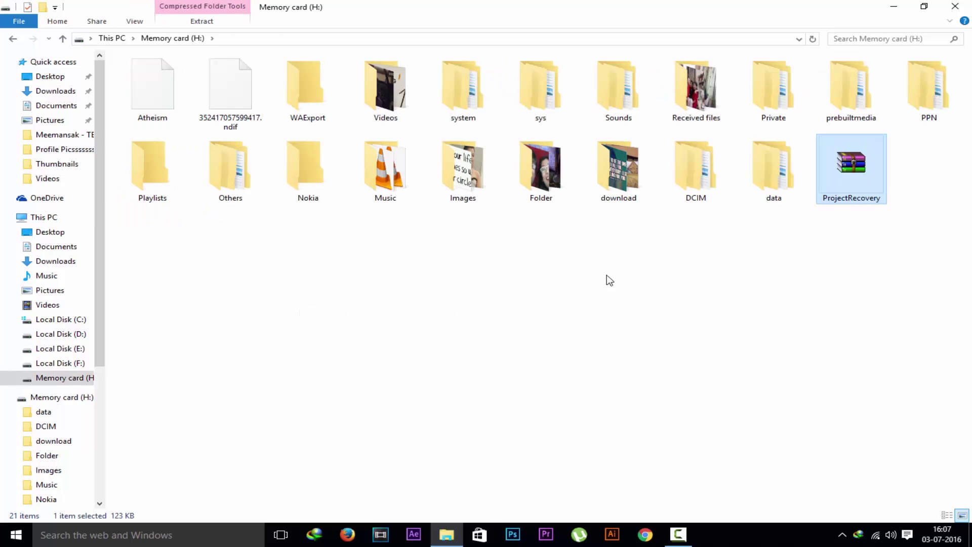
# Step: Show the desktop with Win+D and refresh its icons
pyautogui.press('super+d')
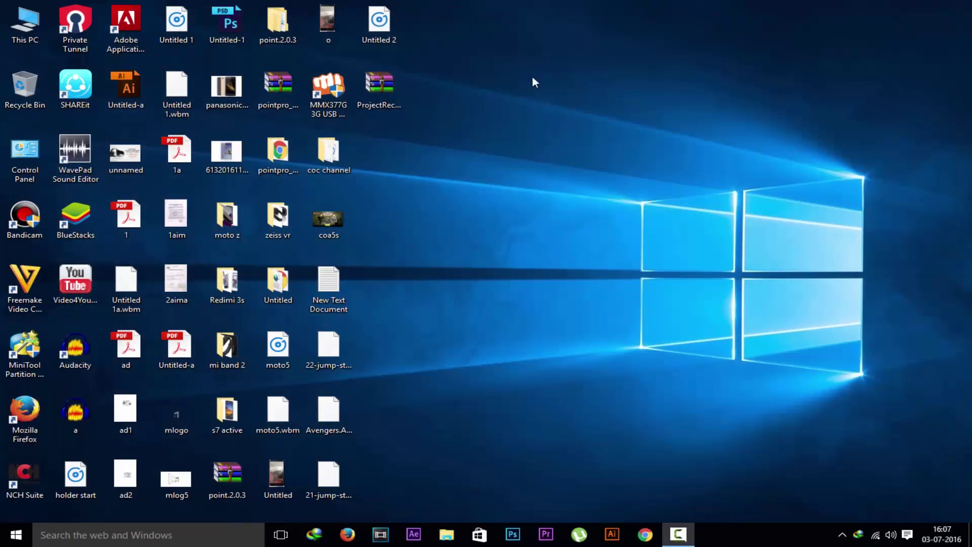
pyautogui.rightClick(532, 76)
pyautogui.click(570, 110)
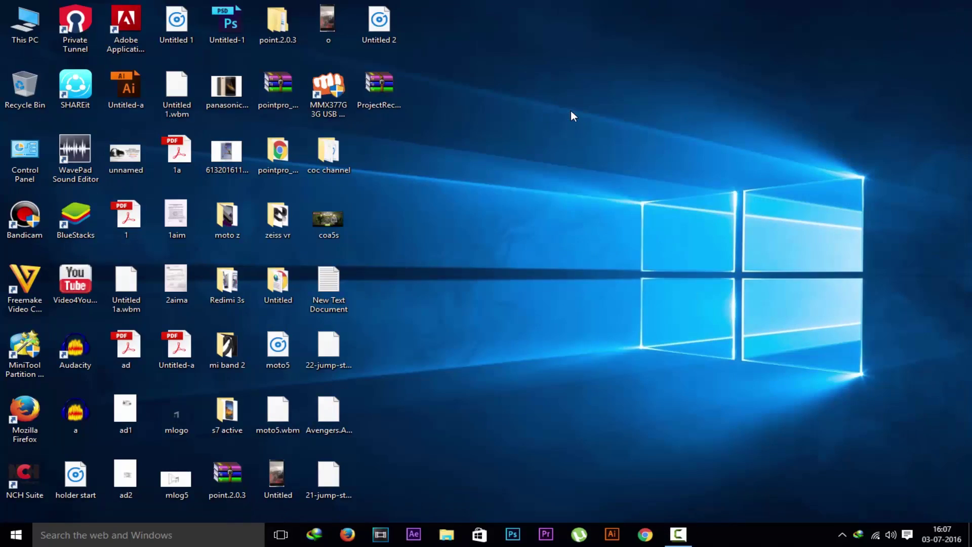